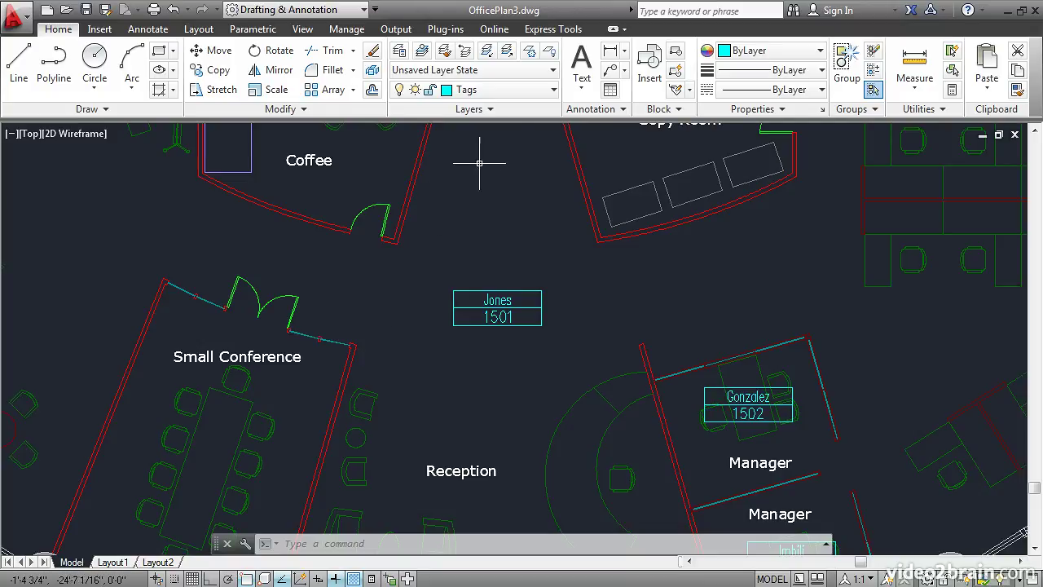
Turn on the Area layer and inspect the area in the properties of the reception's boundary polyline.
{"action": "left_click", "coordinate": [545, 91]}
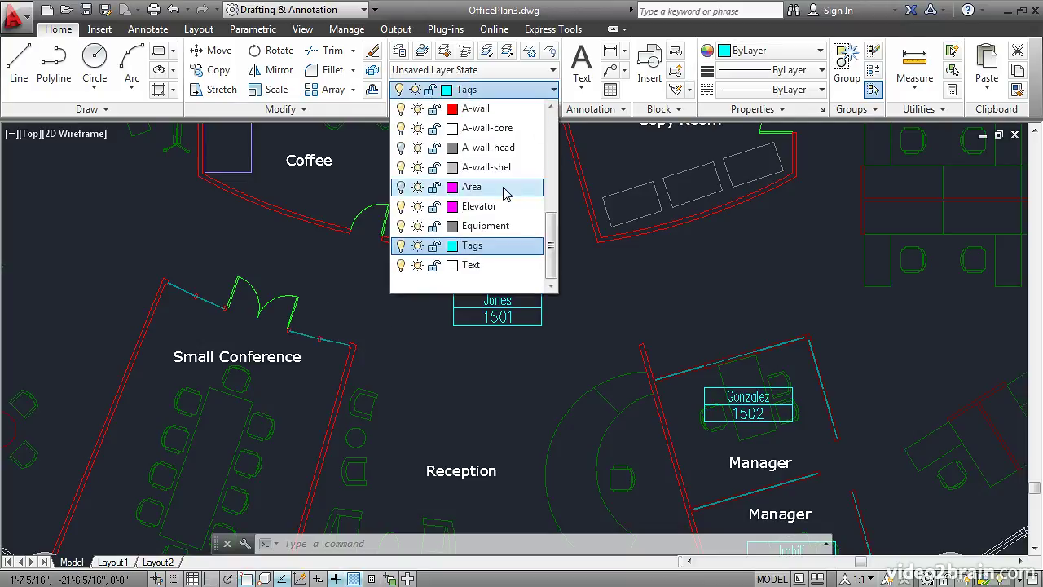
{"action": "left_click", "coordinate": [401, 189]}
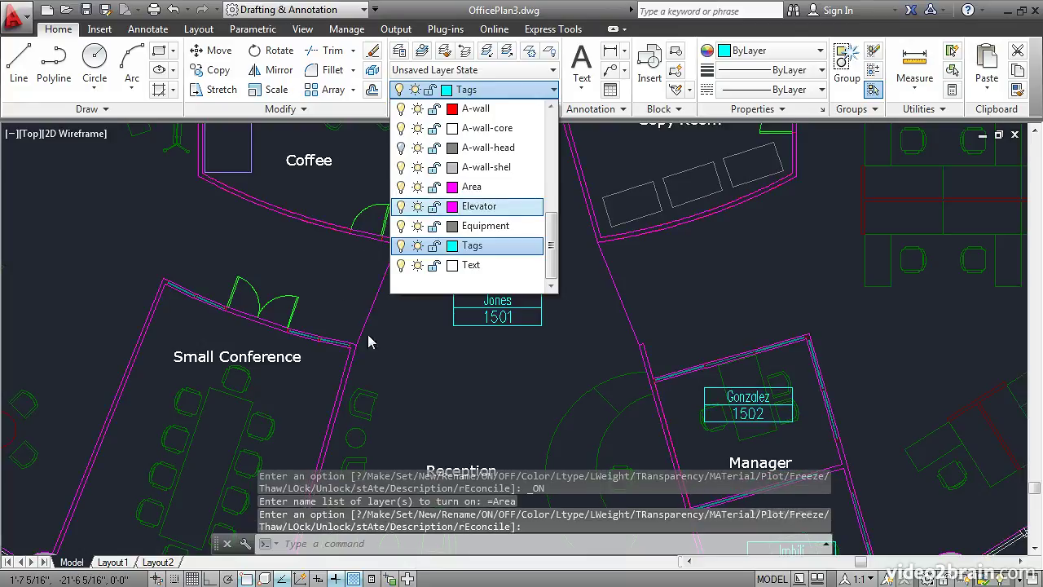
{"action": "left_click", "coordinate": [348, 376]}
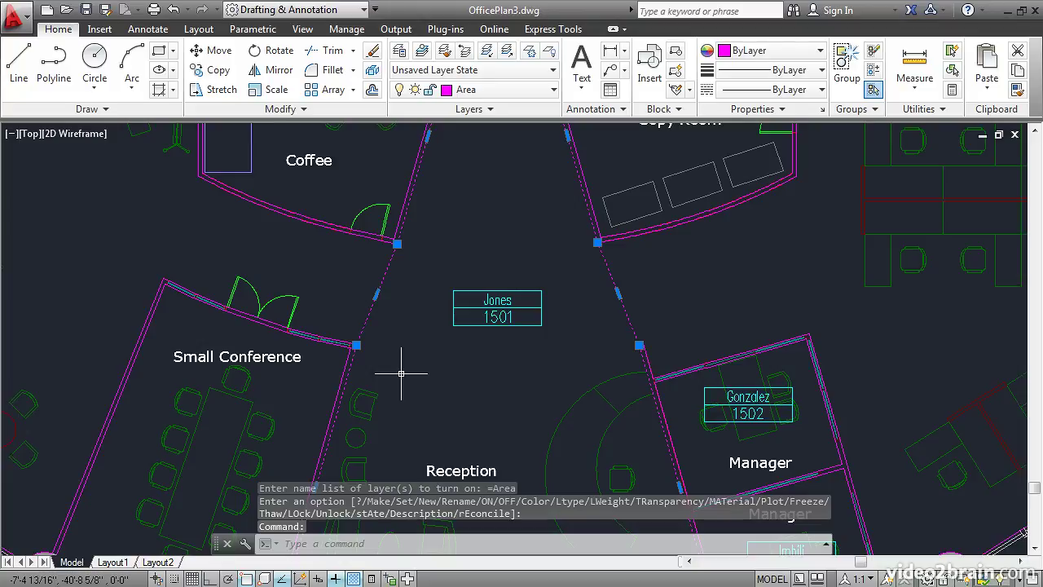
{"action": "right_click", "coordinate": [529, 162]}
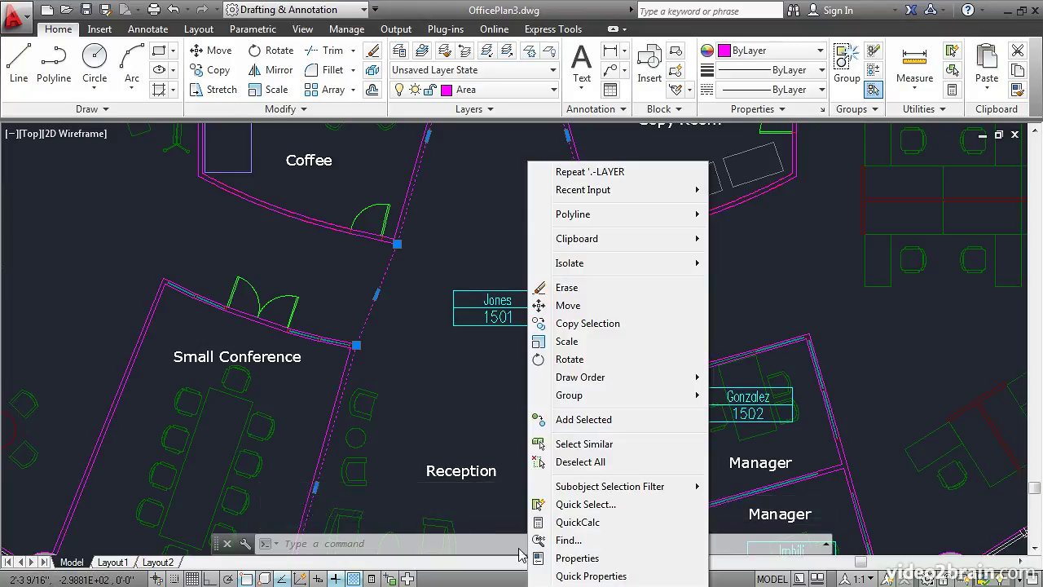
{"action": "left_click", "coordinate": [564, 560]}
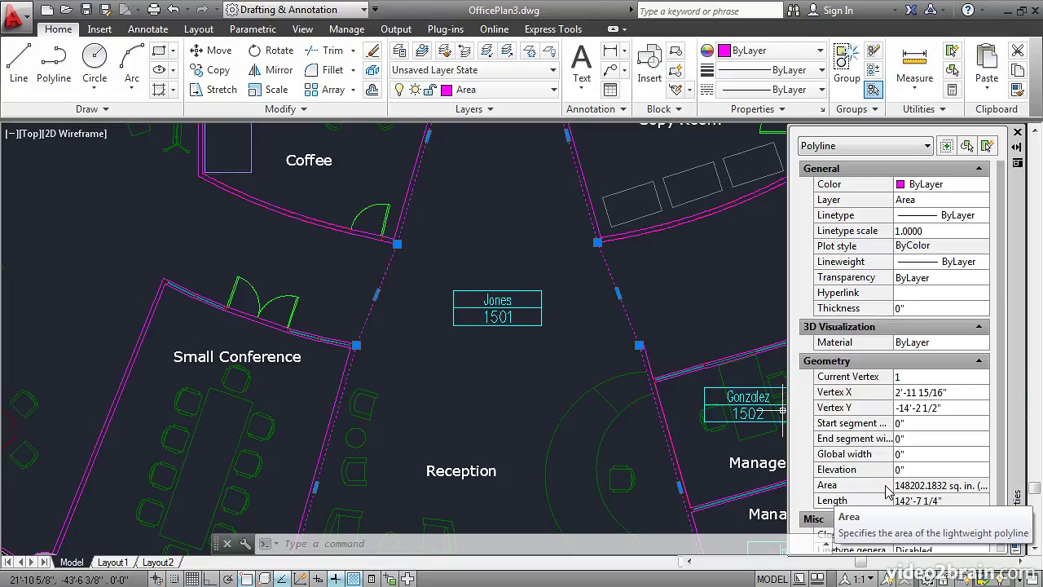
{"action": "left_click", "coordinate": [1017, 133]}
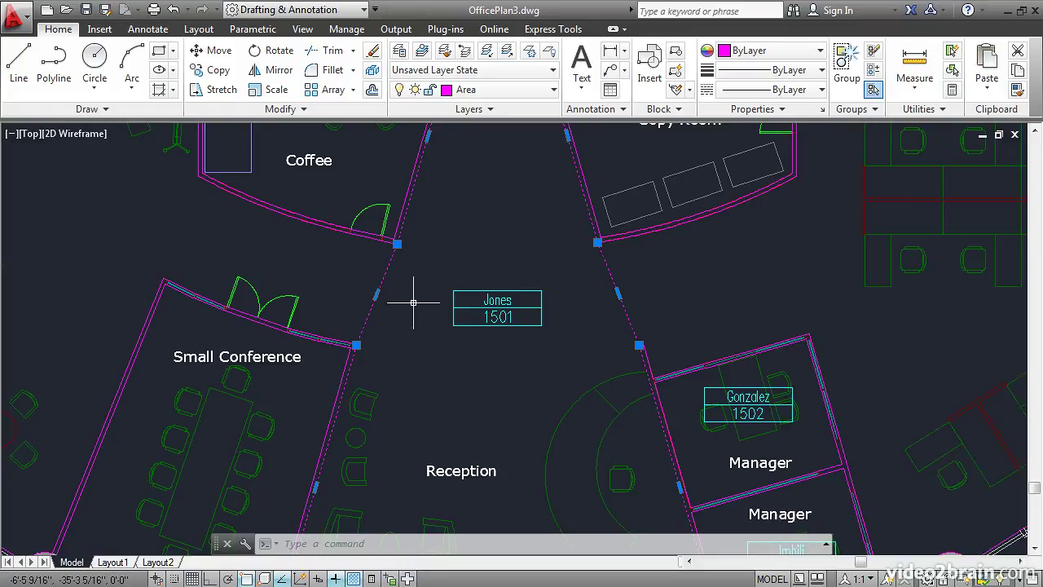
{"action": "key", "text": "Escape"}
Start single-line text with middle-center justification just below the 1501 room tag, accepting the 10" height and 0 rotation.
{"action": "scroll", "coordinate": [473, 357], "scroll_direction": "up", "scroll_amount": 2}
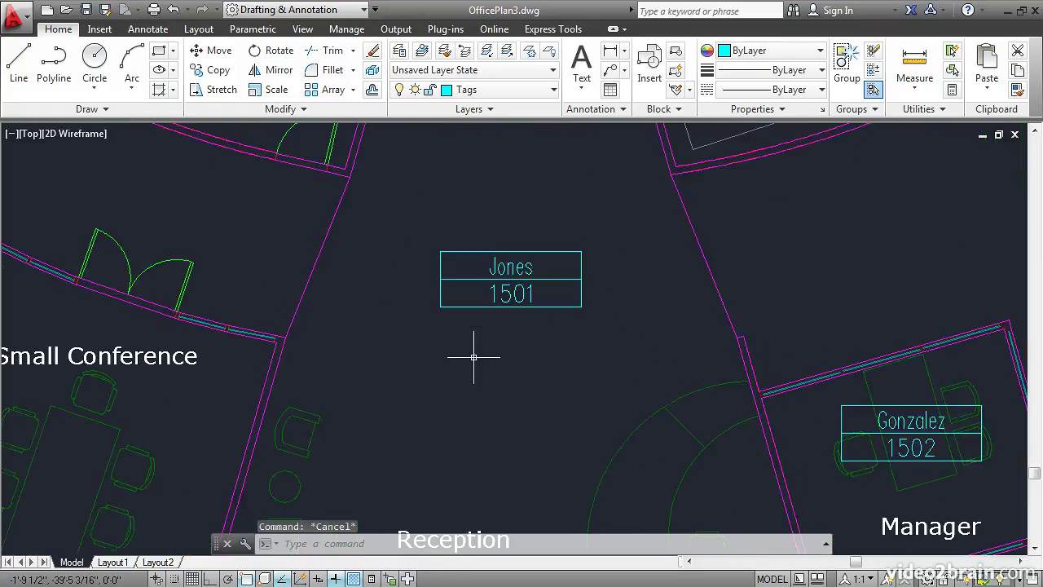
{"action": "scroll", "coordinate": [473, 357], "scroll_direction": "up", "scroll_amount": 2}
{"action": "middle_click_drag", "start_coordinate": [487, 337], "coordinate": [473, 314]}
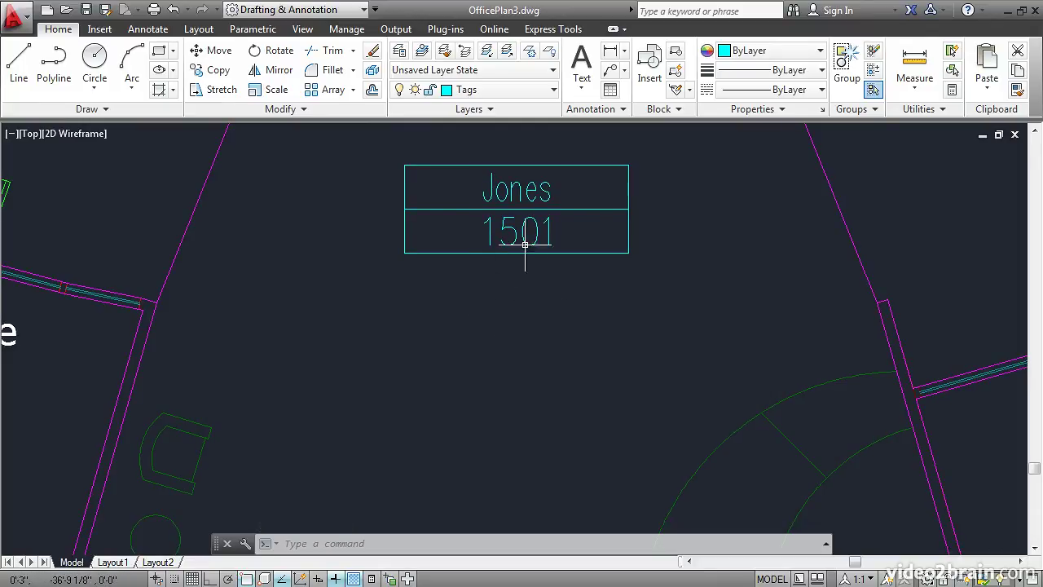
{"action": "left_click", "coordinate": [584, 90]}
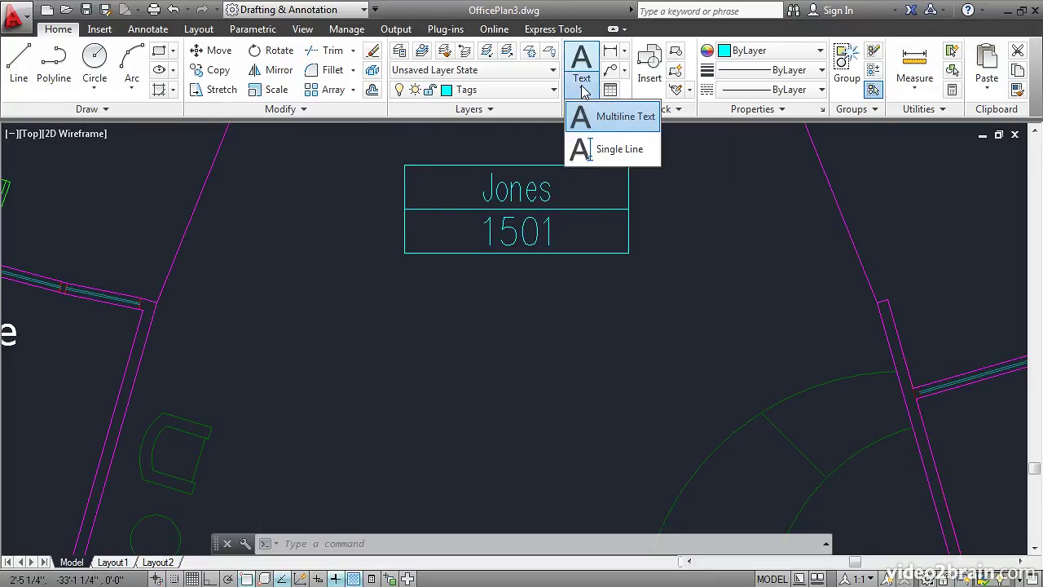
{"action": "left_click", "coordinate": [613, 149]}
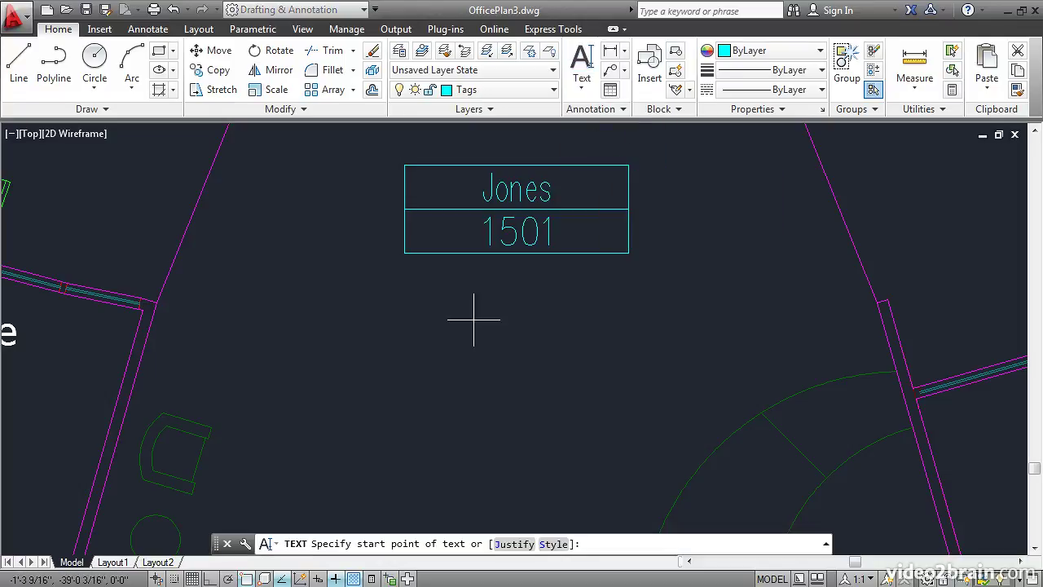
{"action": "left_click", "coordinate": [522, 545]}
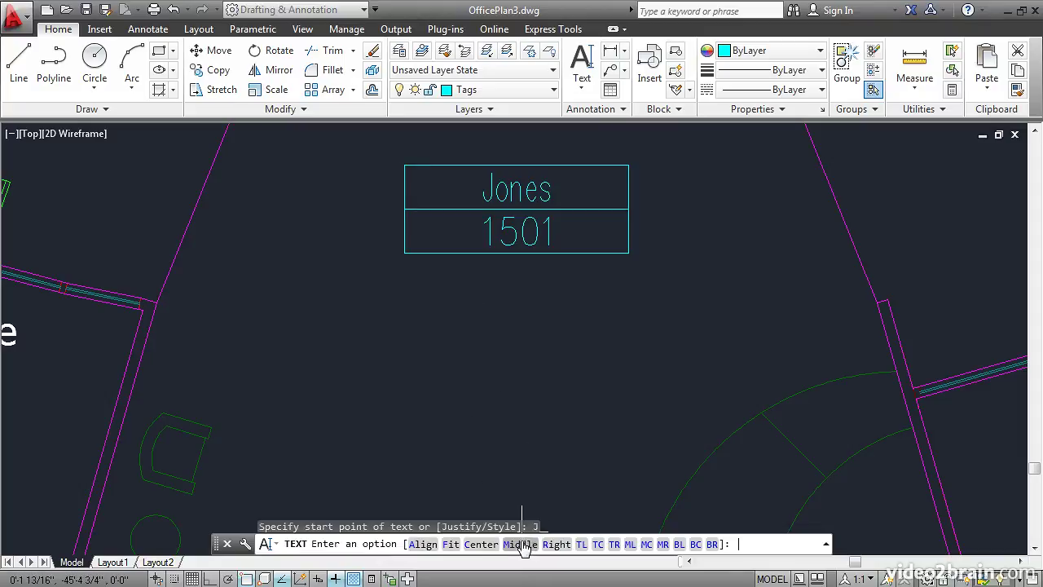
{"action": "left_click", "coordinate": [646, 545]}
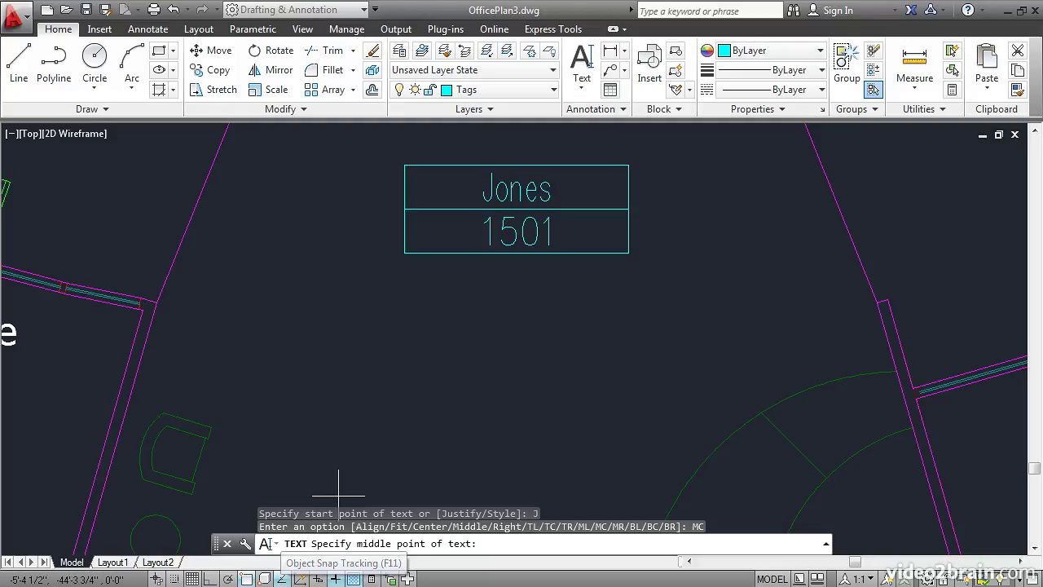
{"action": "left_click", "coordinate": [516, 282]}
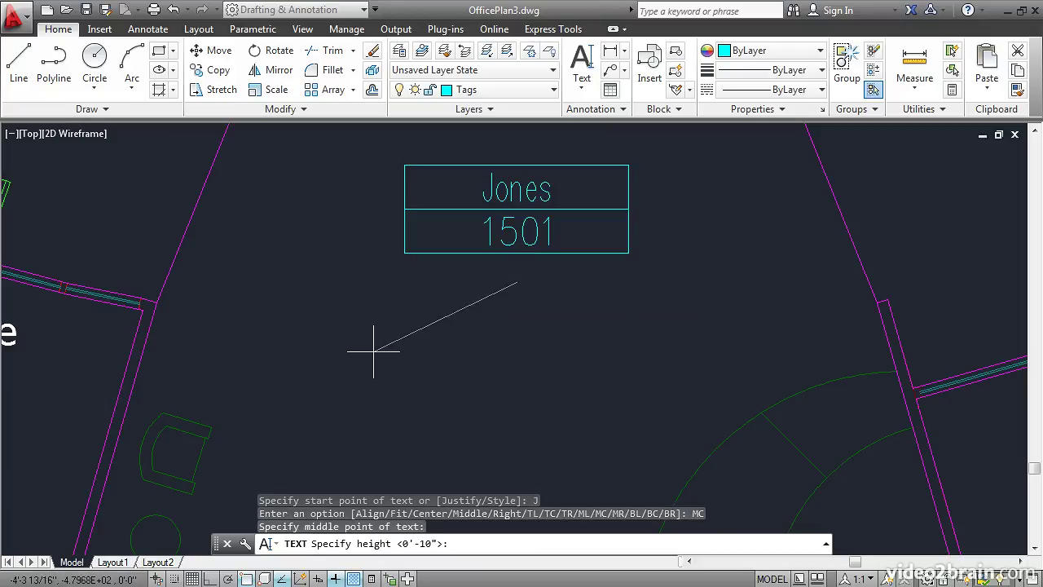
{"action": "key", "text": "Return"}
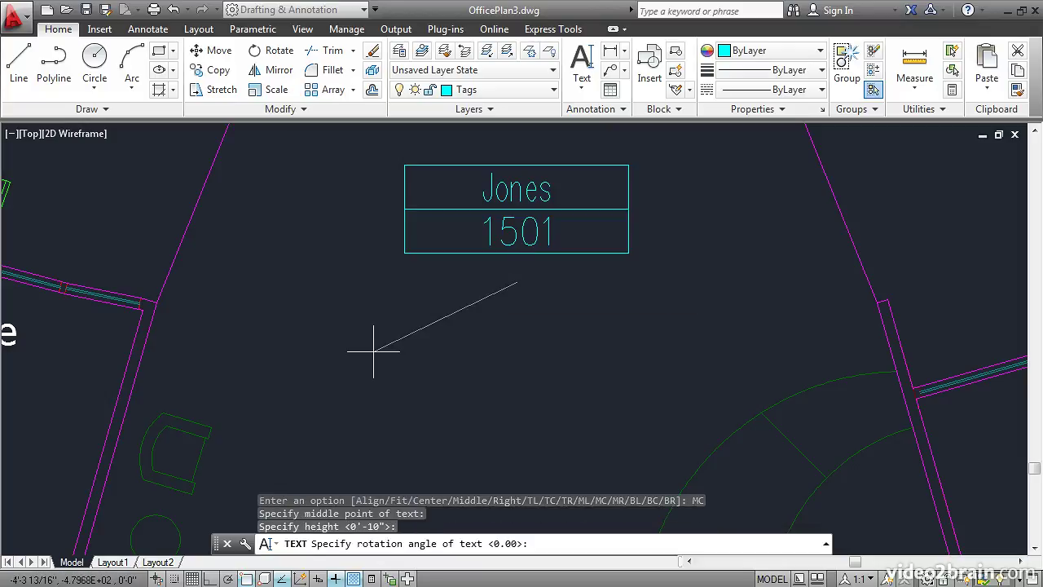
{"action": "key", "text": "Return"}
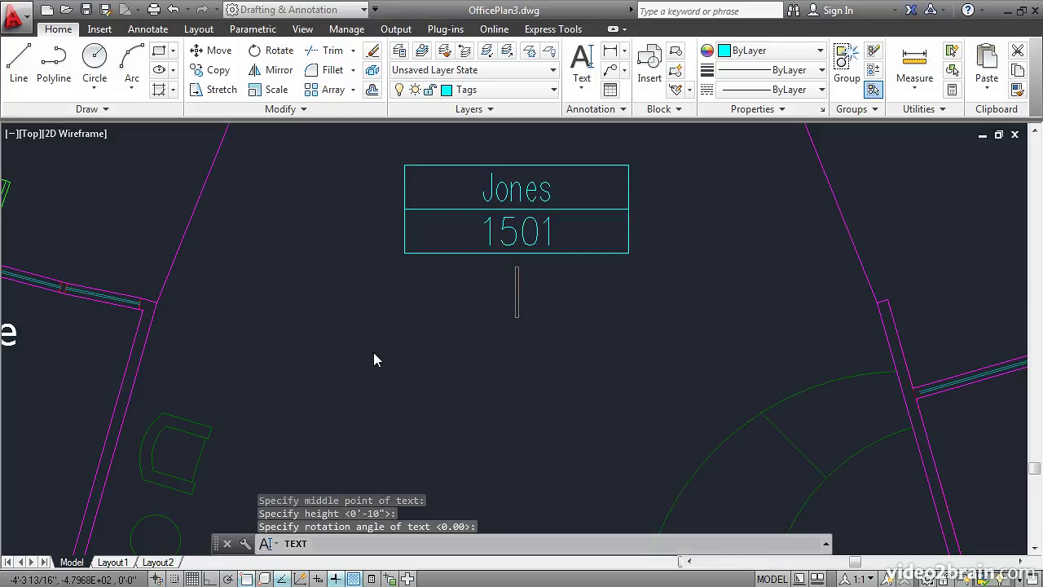
Insert an Object field into the text and link it to the reception's boundary polyline for its Area property.
{"action": "right_click", "coordinate": [471, 307]}
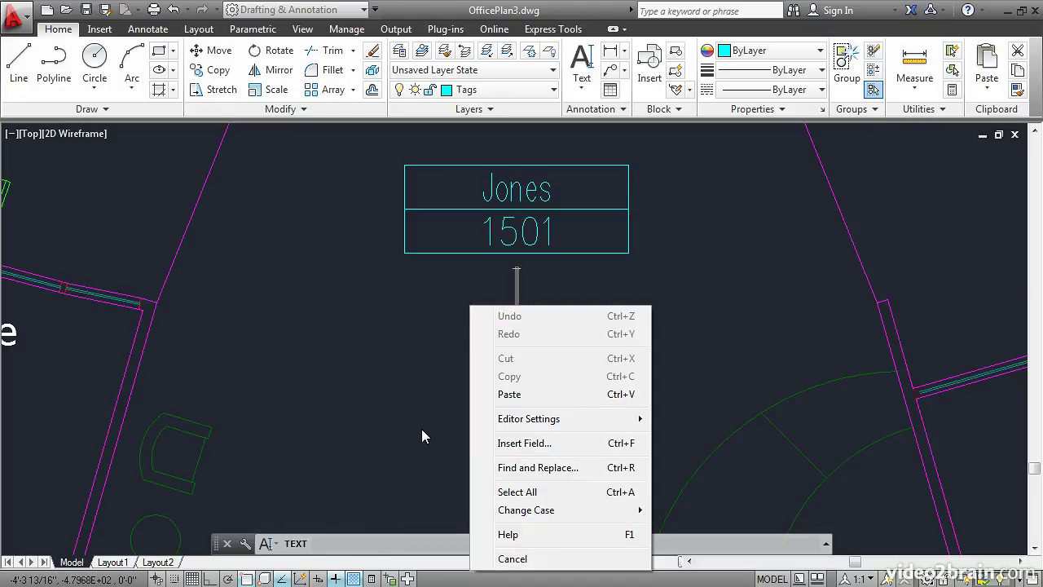
{"action": "left_click", "coordinate": [497, 443]}
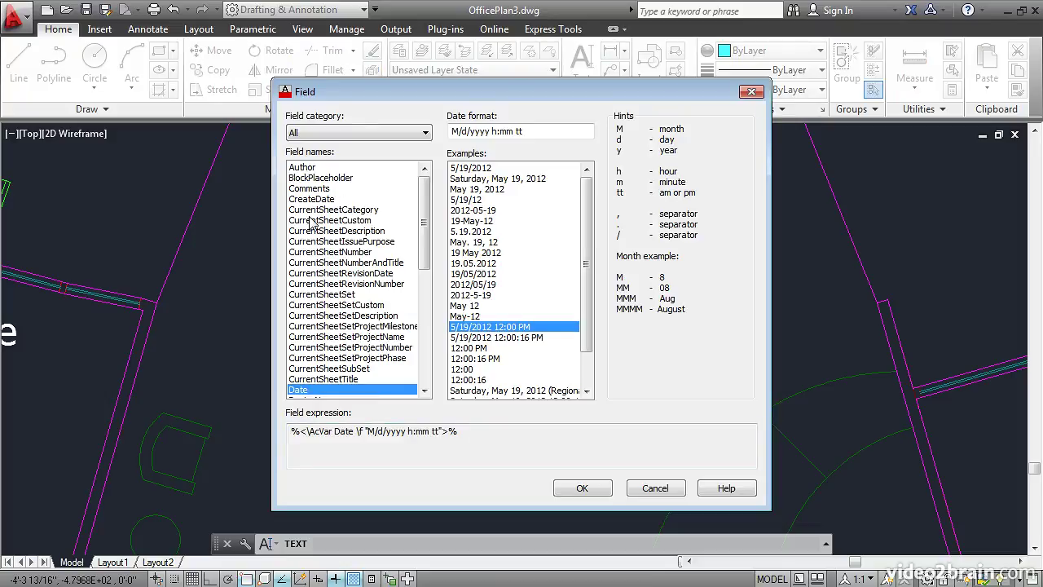
{"action": "left_click_drag", "start_coordinate": [426, 197], "coordinate": [426, 284]}
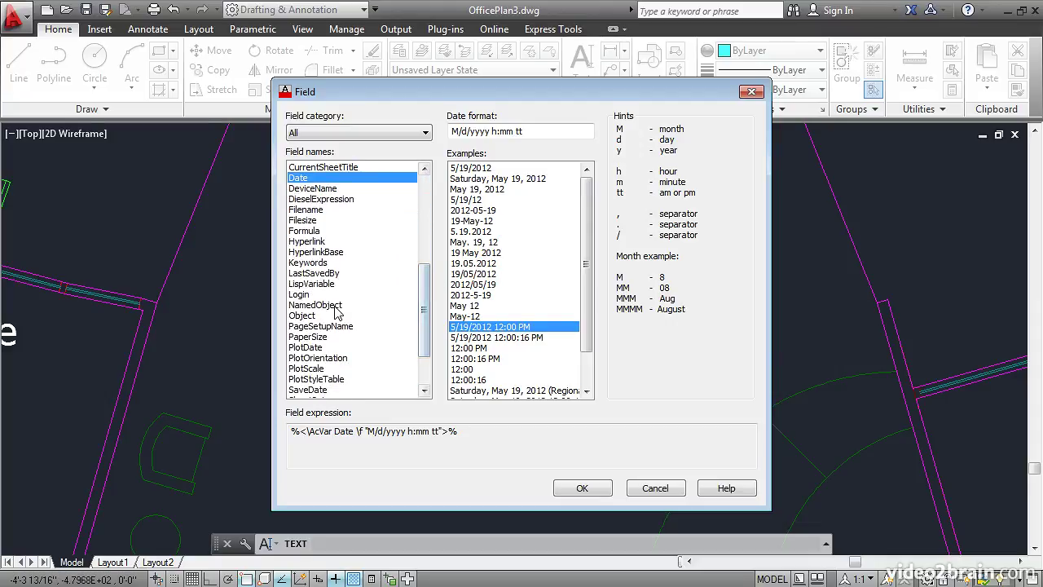
{"action": "left_click", "coordinate": [303, 315]}
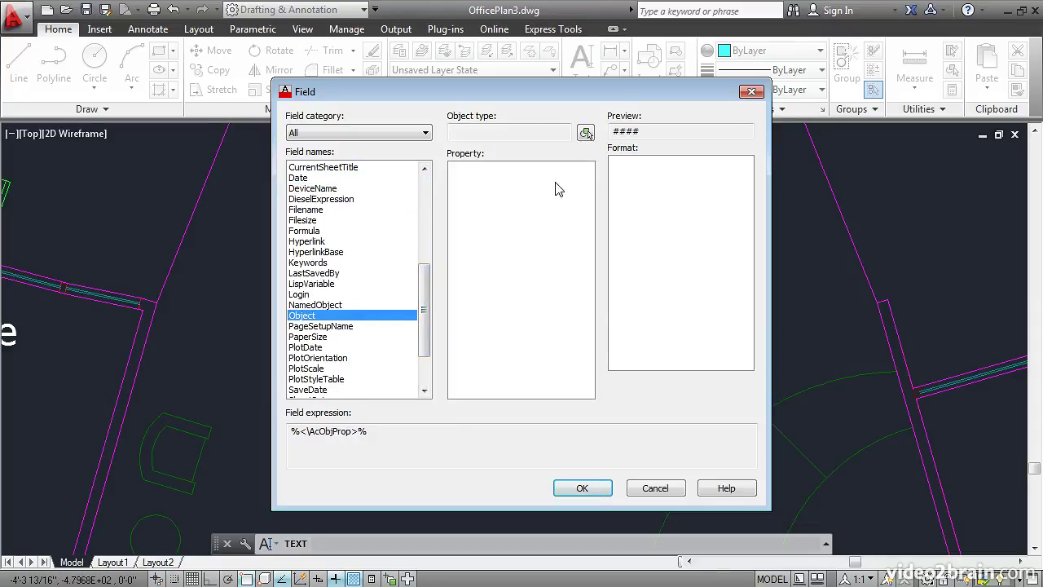
{"action": "left_click", "coordinate": [586, 133]}
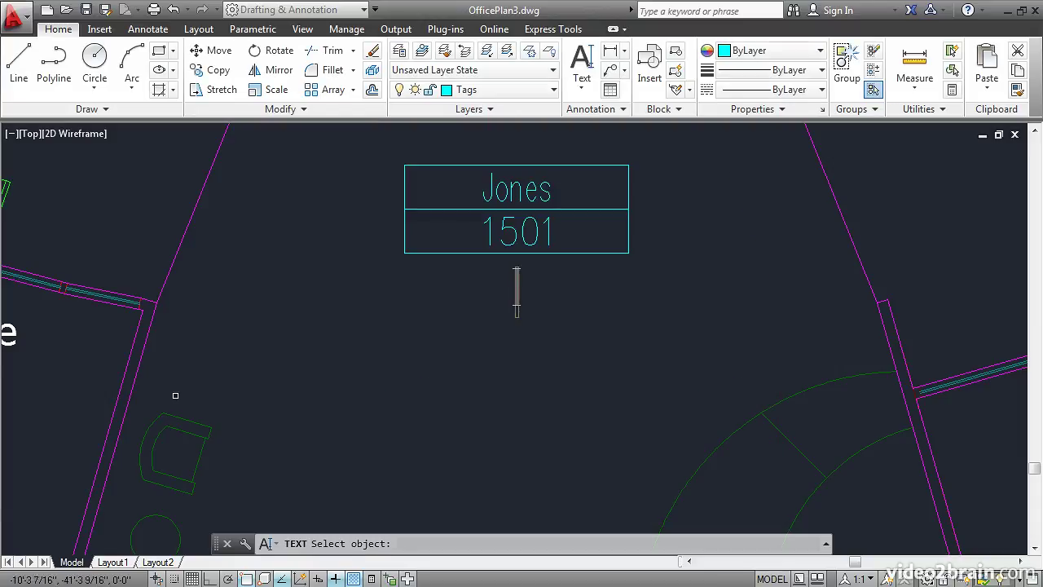
{"action": "left_click", "coordinate": [135, 372]}
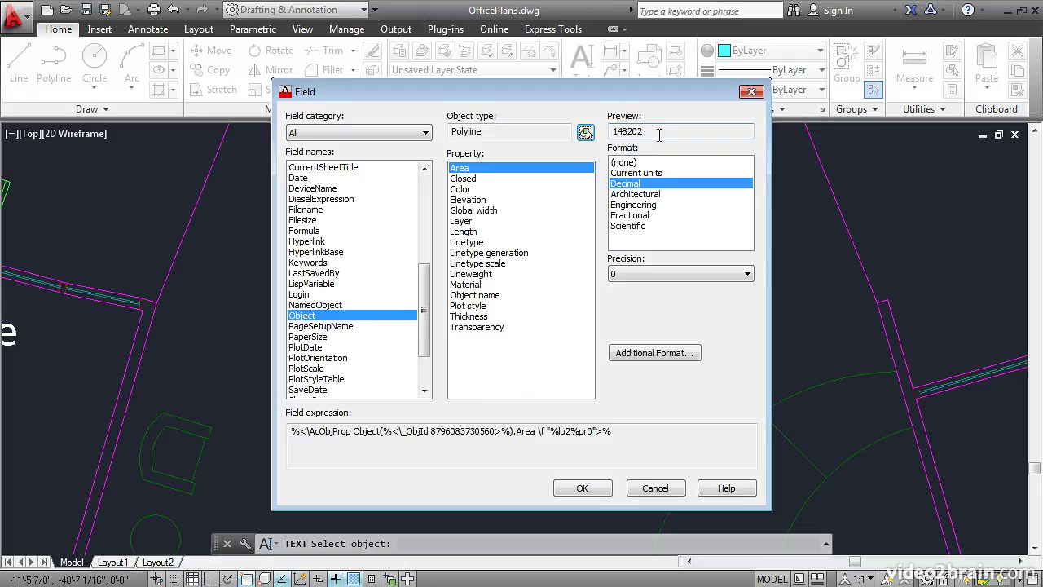
Give the area field a conversion factor of 1/144 and the suffix SF, and place it in the text.
{"action": "left_click", "coordinate": [652, 353]}
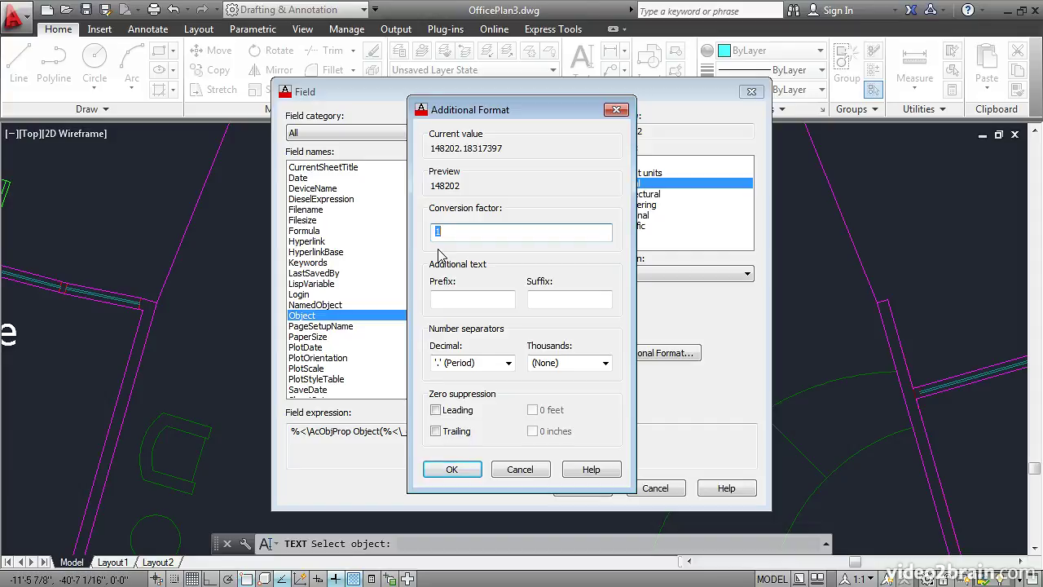
{"action": "type", "text": "1/144"}
{"action": "left_click", "coordinate": [540, 301]}
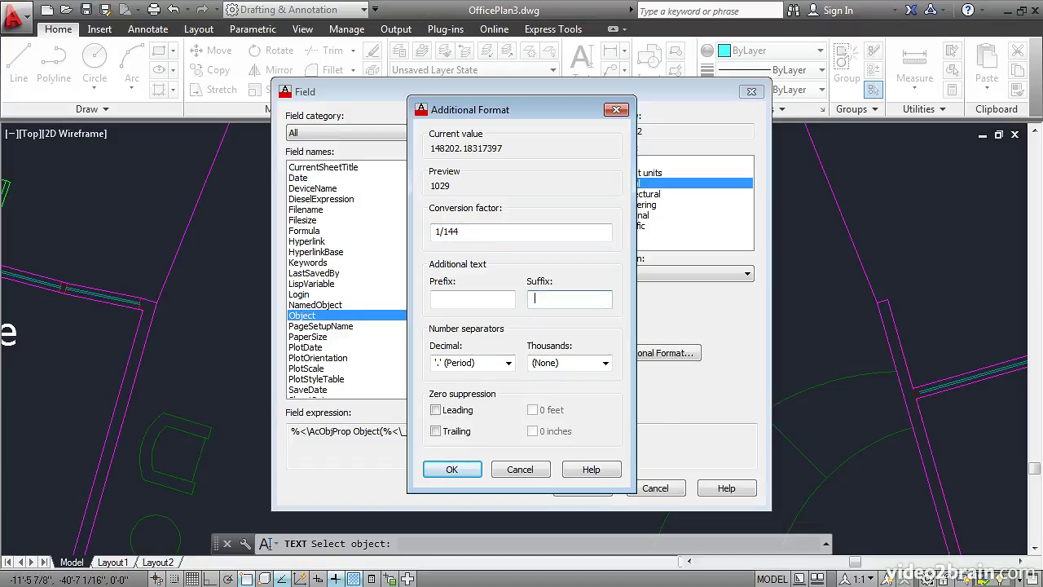
{"action": "type", "text": "SF"}
{"action": "left_click", "coordinate": [457, 471]}
{"action": "left_click", "coordinate": [580, 490]}
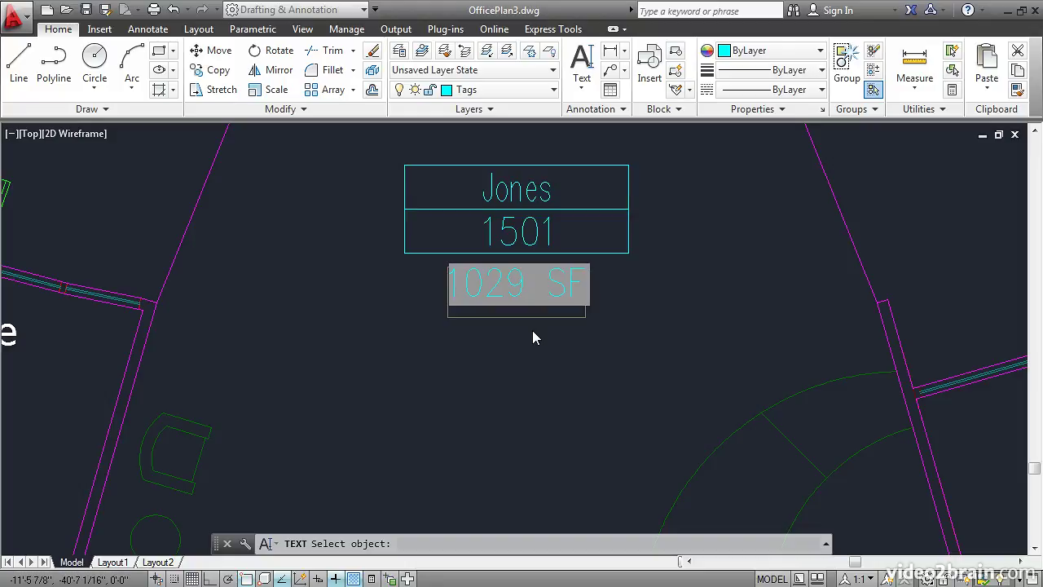
Edit the area field to a precision of 0.0 and finish the text below the room tag.
{"action": "double_click", "coordinate": [519, 290]}
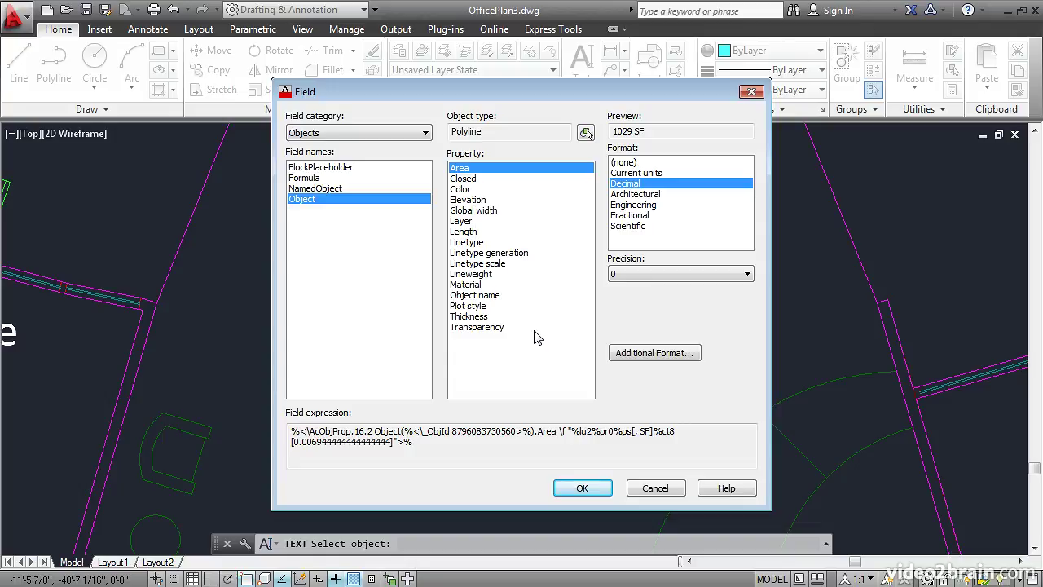
{"action": "left_click", "coordinate": [639, 277]}
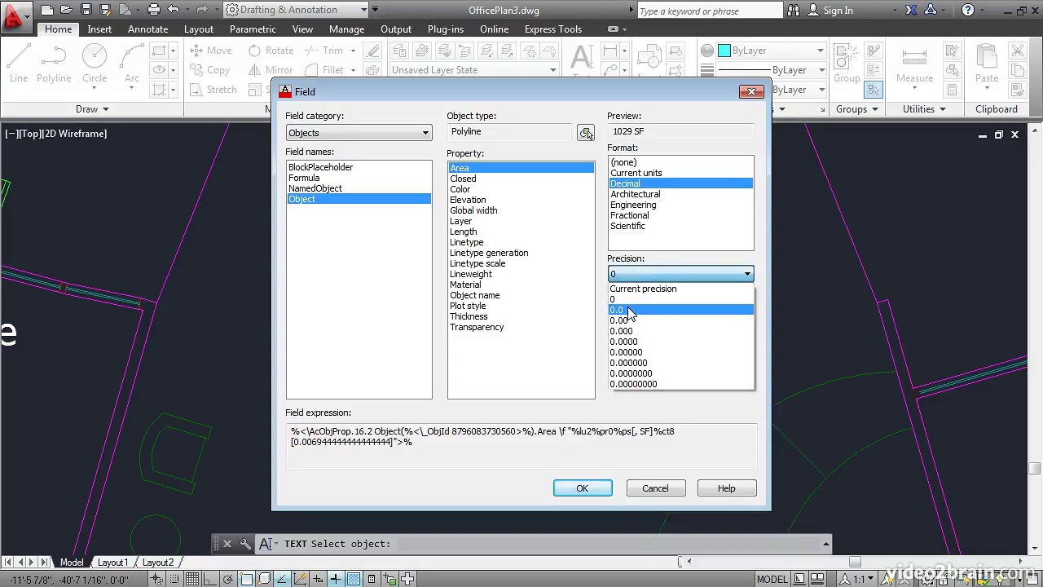
{"action": "left_click", "coordinate": [629, 310]}
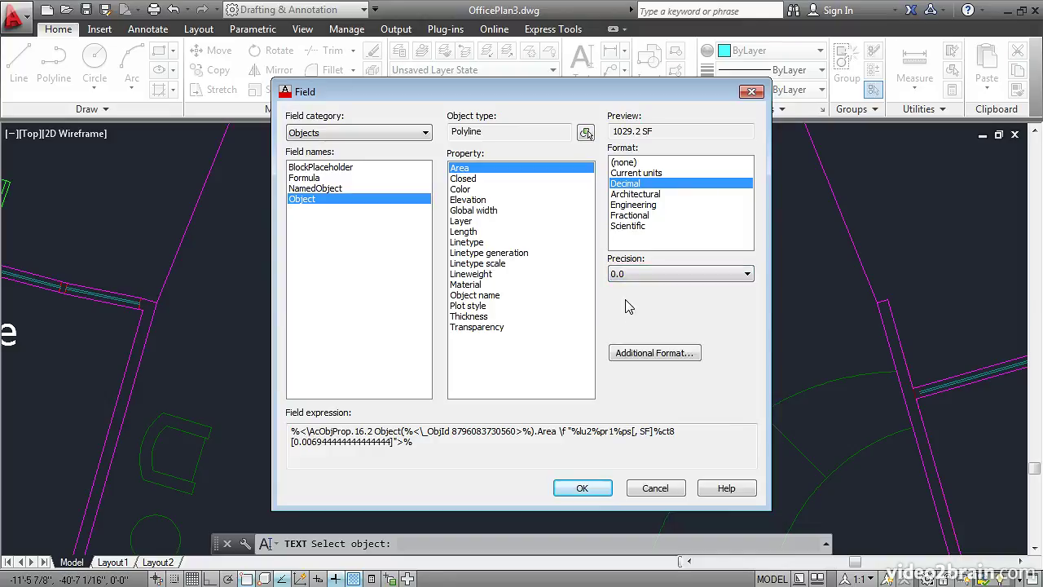
{"action": "left_click", "coordinate": [577, 485]}
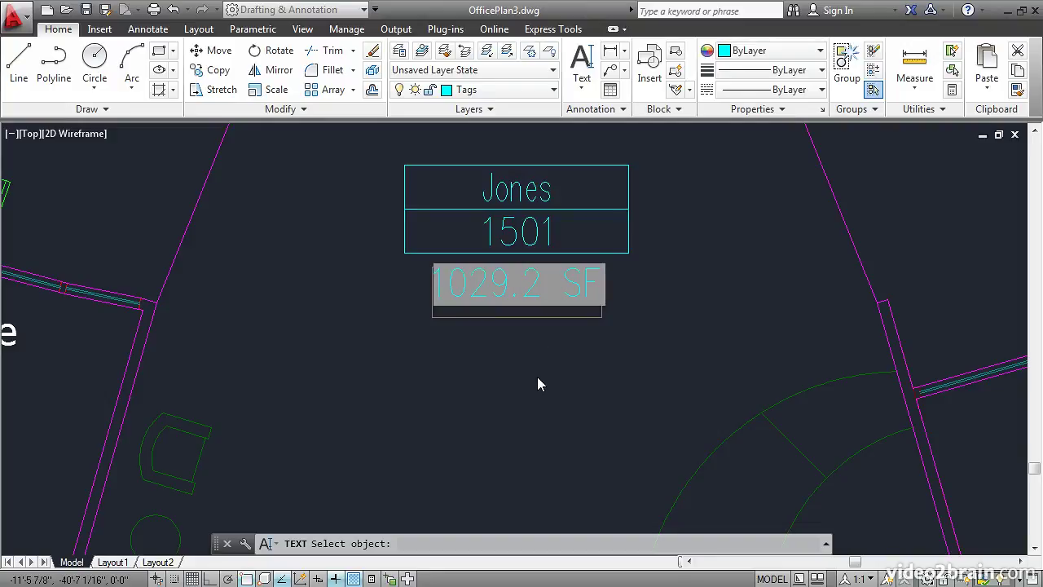
{"action": "key", "text": "Return"}
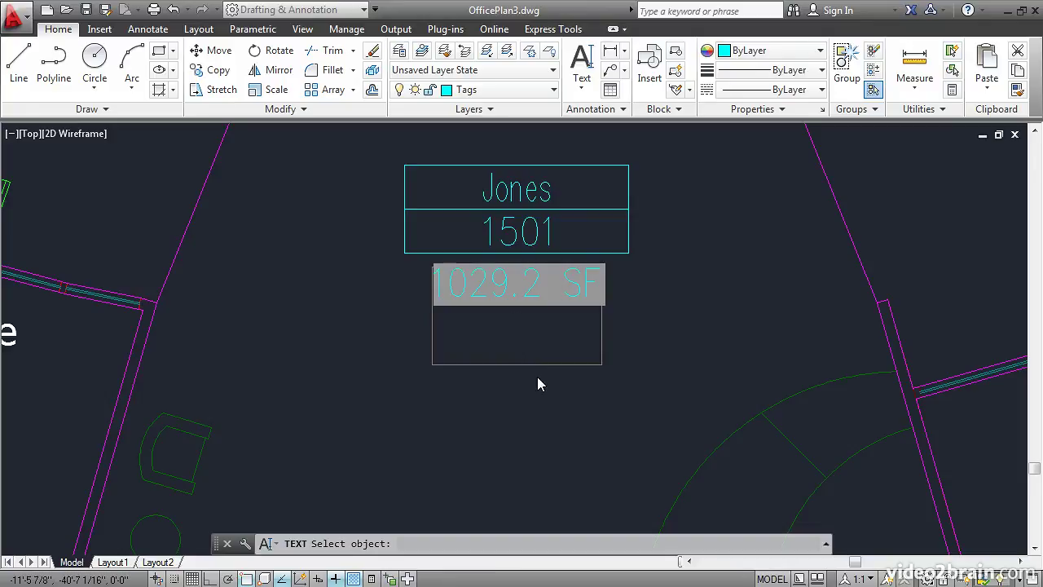
{"action": "key", "text": "Return"}
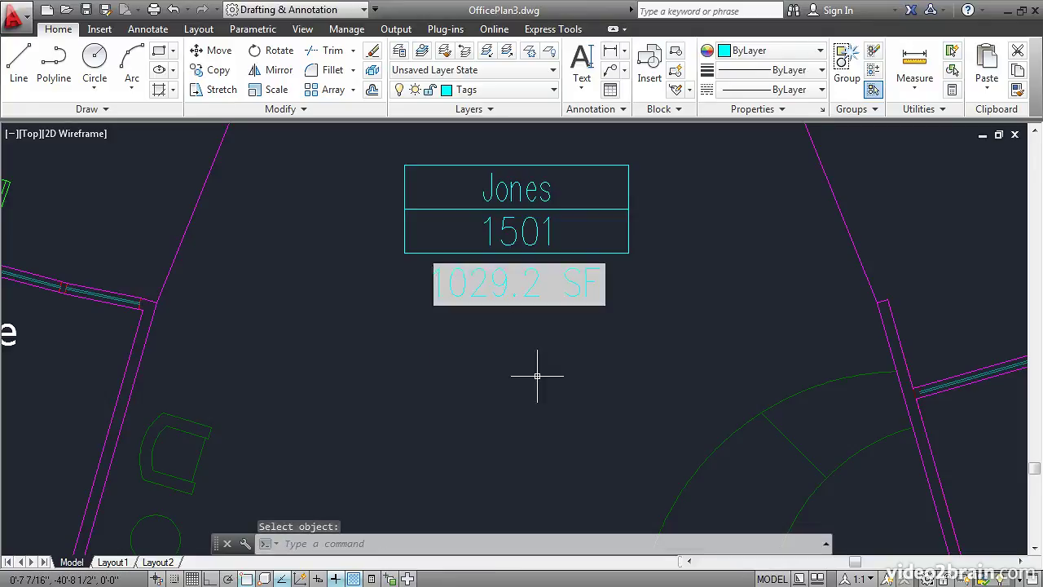
Stretch the reception boundary polyline's arc at the lower middle column from the outer side to the column's inner, upper edge.
{"action": "scroll", "coordinate": [537, 376], "scroll_direction": "down", "scroll_amount": 5}
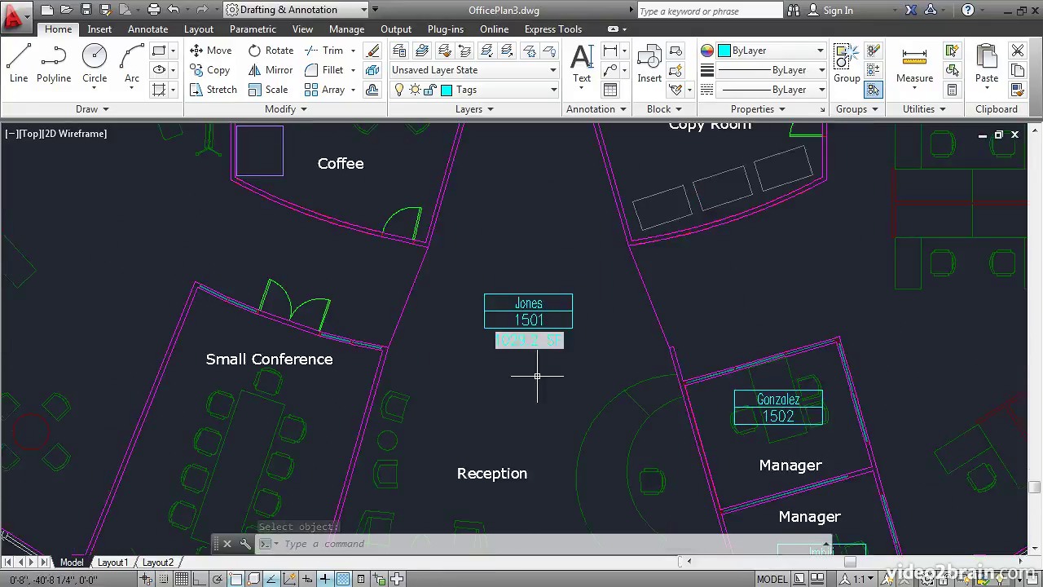
{"action": "scroll", "coordinate": [531, 402], "scroll_direction": "down", "scroll_amount": 4}
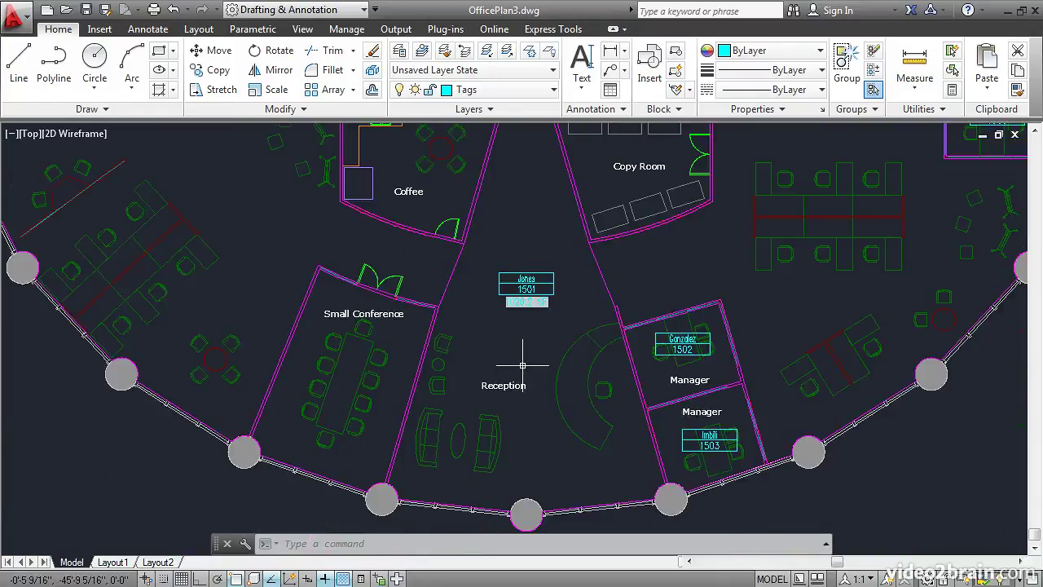
{"action": "left_click", "coordinate": [433, 326]}
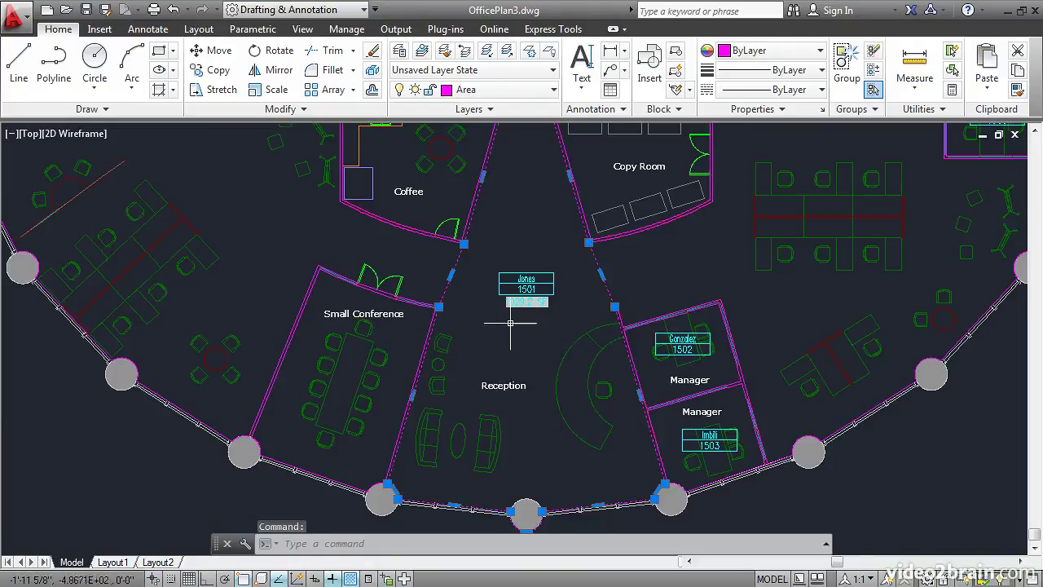
{"action": "scroll", "coordinate": [509, 318], "scroll_direction": "up", "scroll_amount": 4}
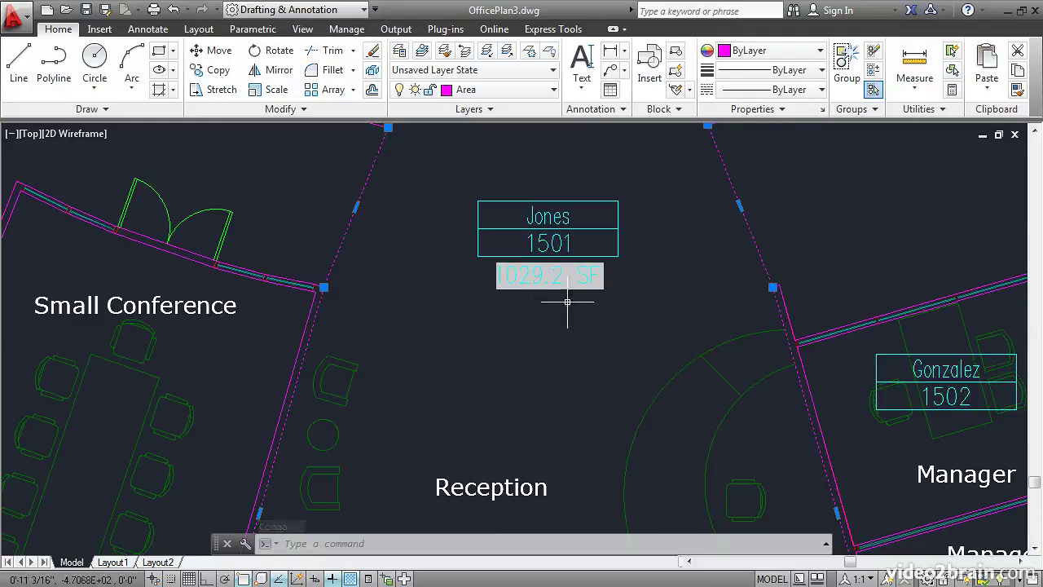
{"action": "scroll", "coordinate": [543, 364], "scroll_direction": "down", "scroll_amount": 4}
{"action": "middle_click_drag", "start_coordinate": [541, 368], "coordinate": [533, 244]}
{"action": "scroll", "coordinate": [537, 353], "scroll_direction": "up", "scroll_amount": 2}
{"action": "scroll", "coordinate": [537, 353], "scroll_direction": "up", "scroll_amount": 2}
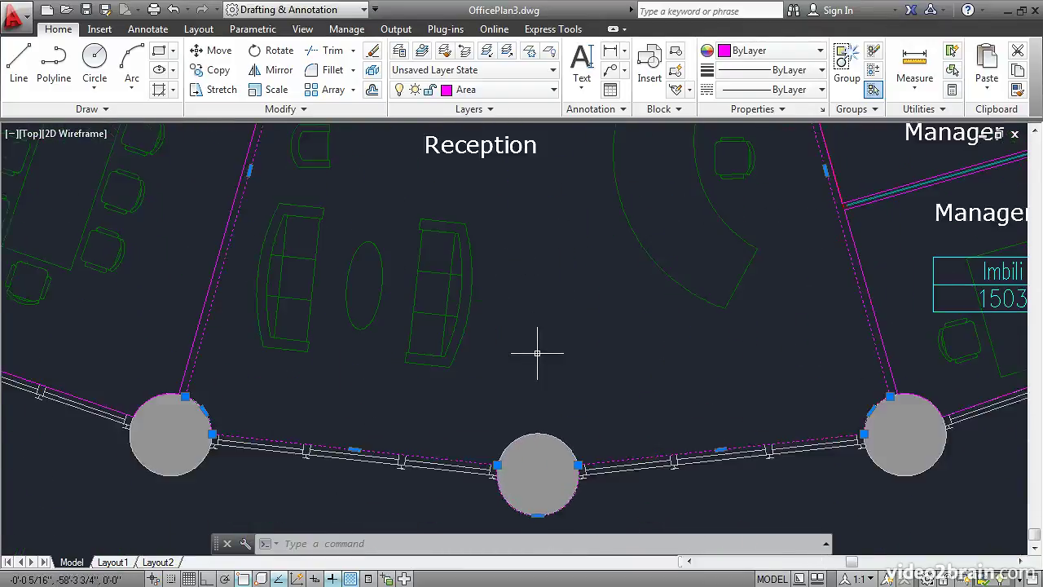
{"action": "middle_click_drag", "start_coordinate": [527, 380], "coordinate": [536, 260]}
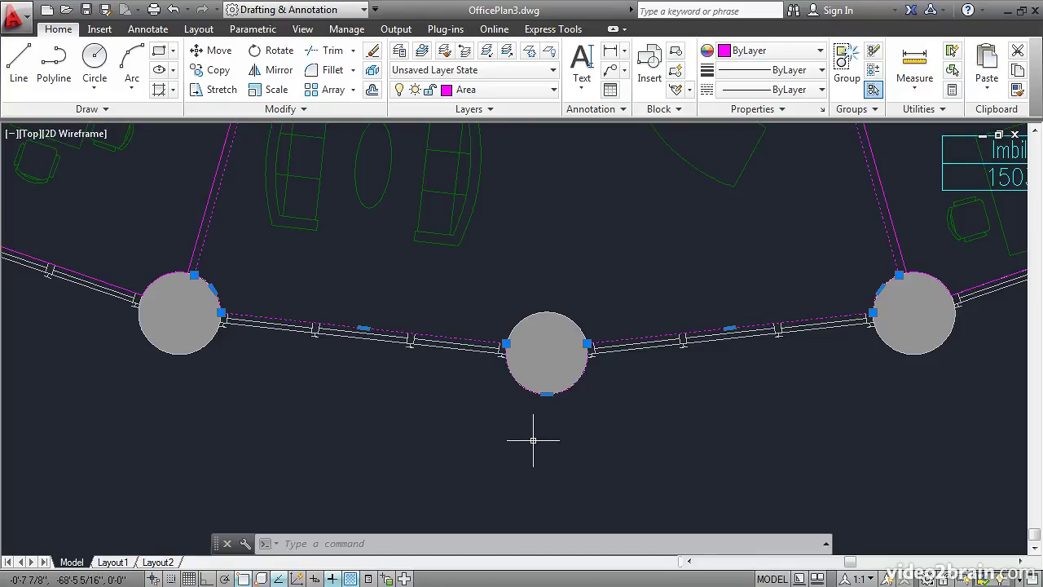
{"action": "left_click", "coordinate": [546, 395]}
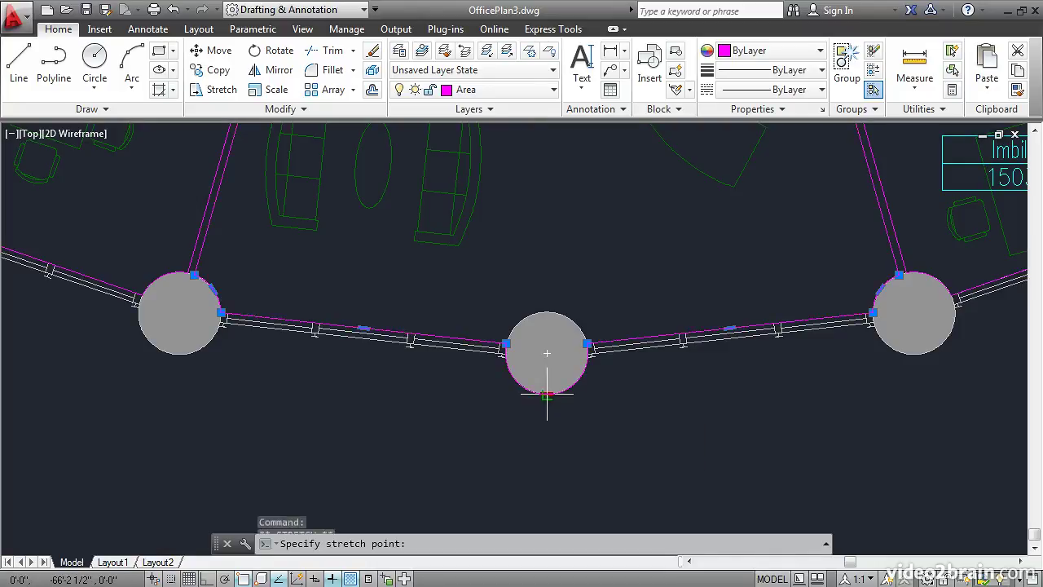
{"action": "left_click", "coordinate": [546, 312]}
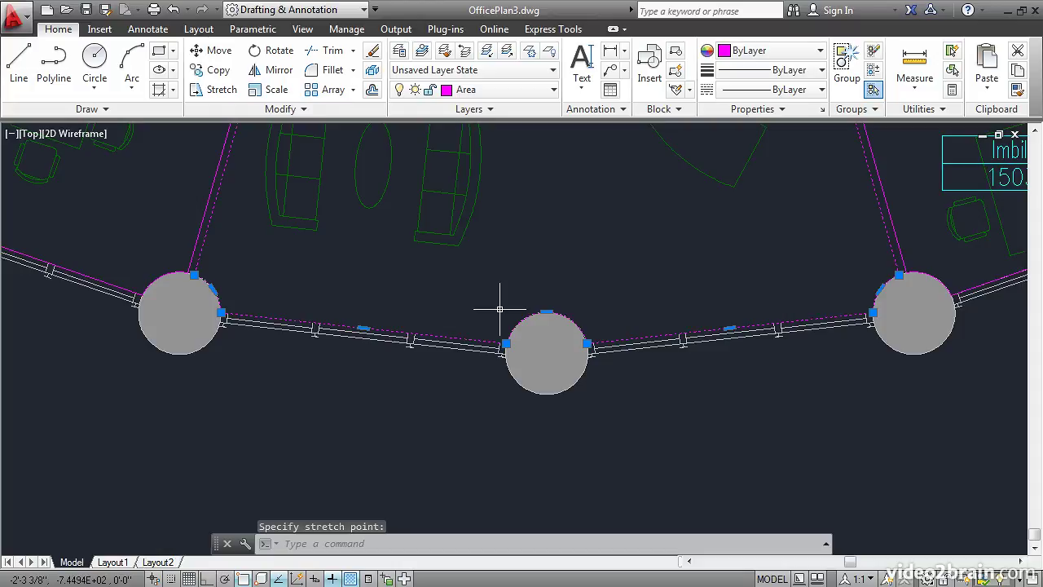
{"action": "key", "text": "Escape"}
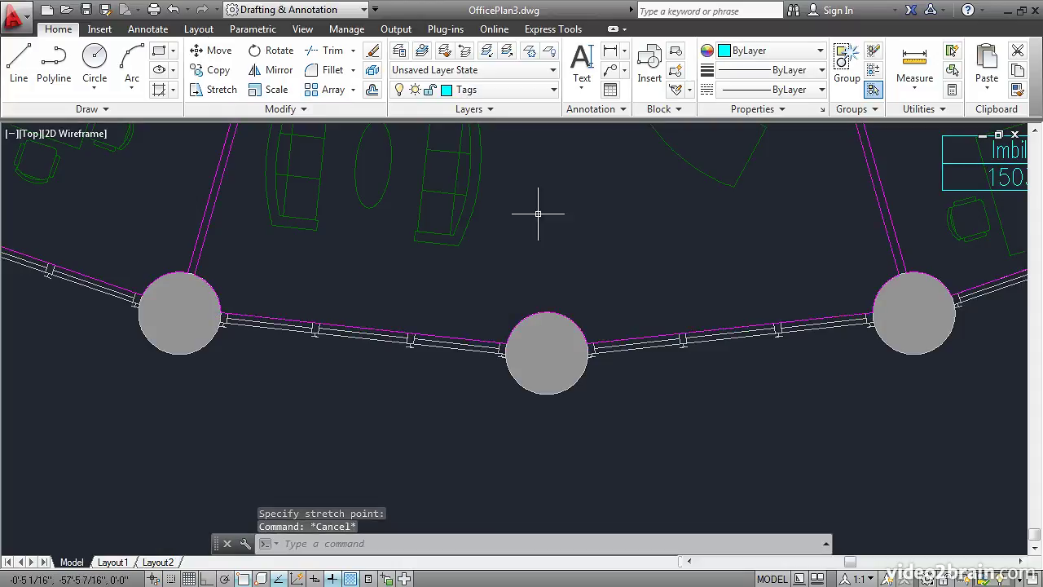
Regenerate the drawing to update the area field below the 1501 room tag.
{"action": "middle_click_drag", "start_coordinate": [552, 155], "coordinate": [543, 415]}
{"action": "middle_click_drag", "start_coordinate": [527, 198], "coordinate": [544, 417]}
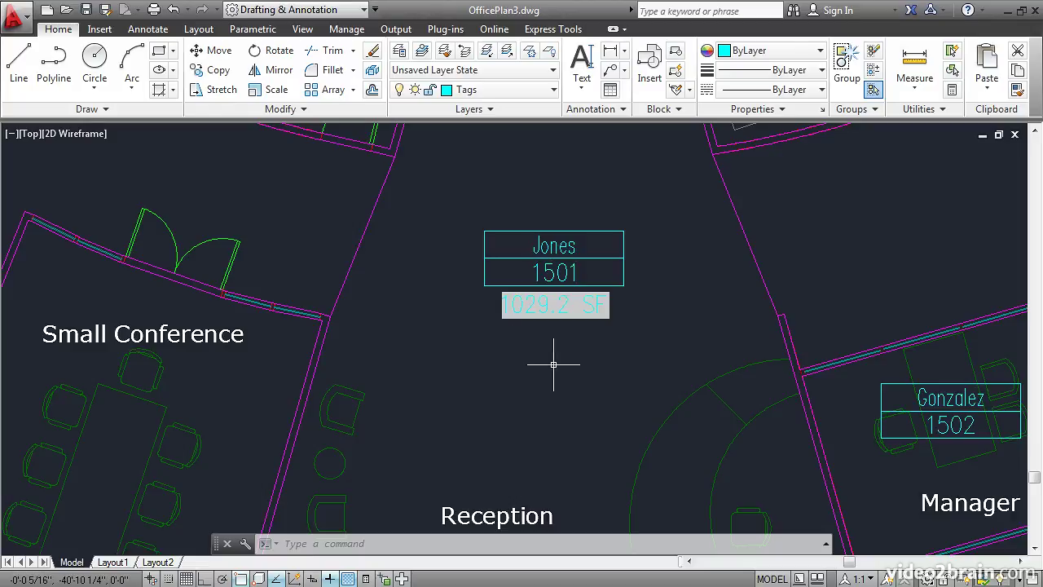
{"action": "type", "text": "regen"}
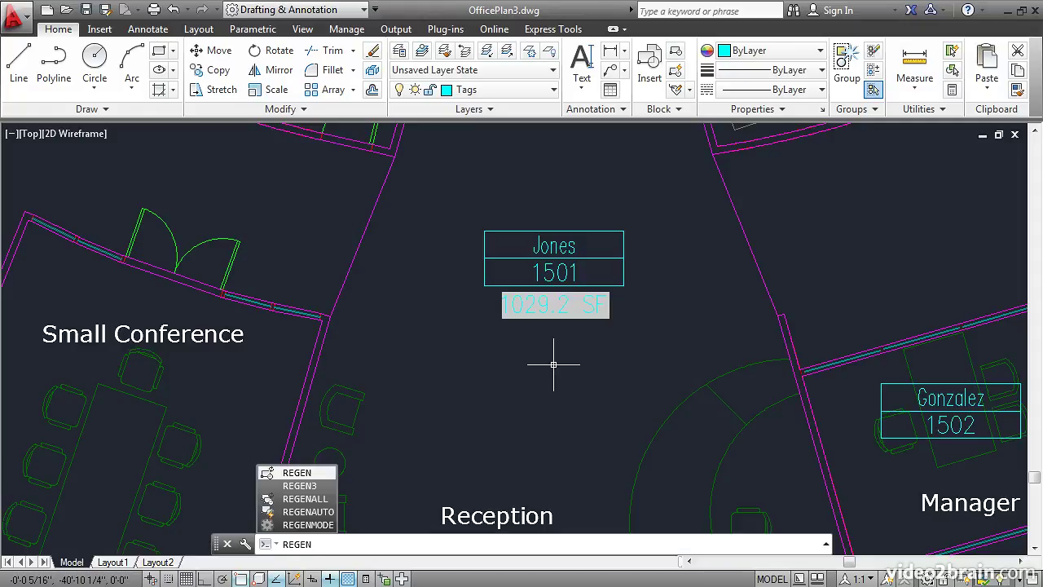
{"action": "key", "text": "Return"}
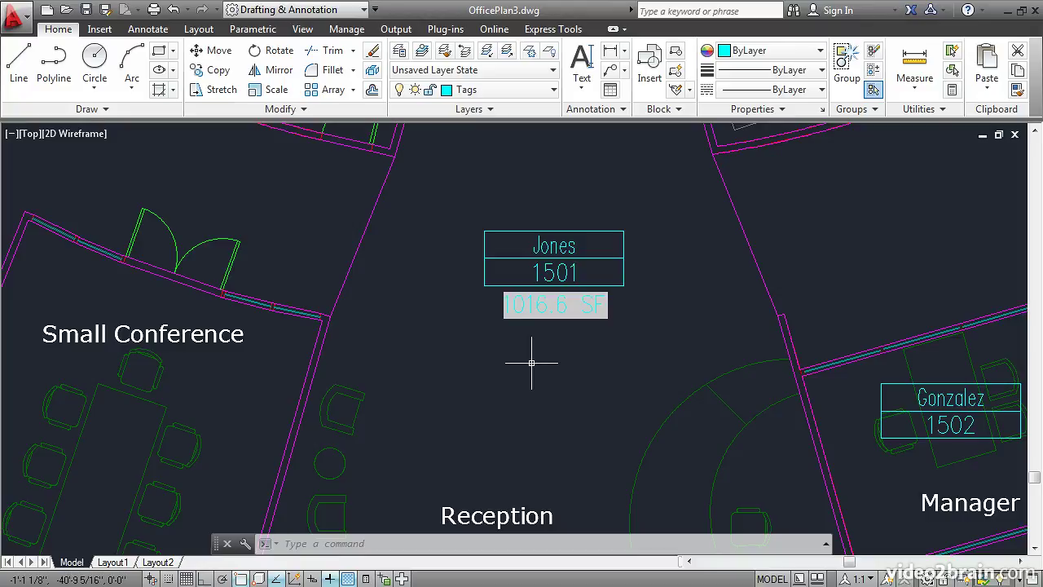
Turn off the Area layer to hide the boundary polylines.
{"action": "left_click", "coordinate": [547, 91]}
{"action": "left_click", "coordinate": [401, 188]}
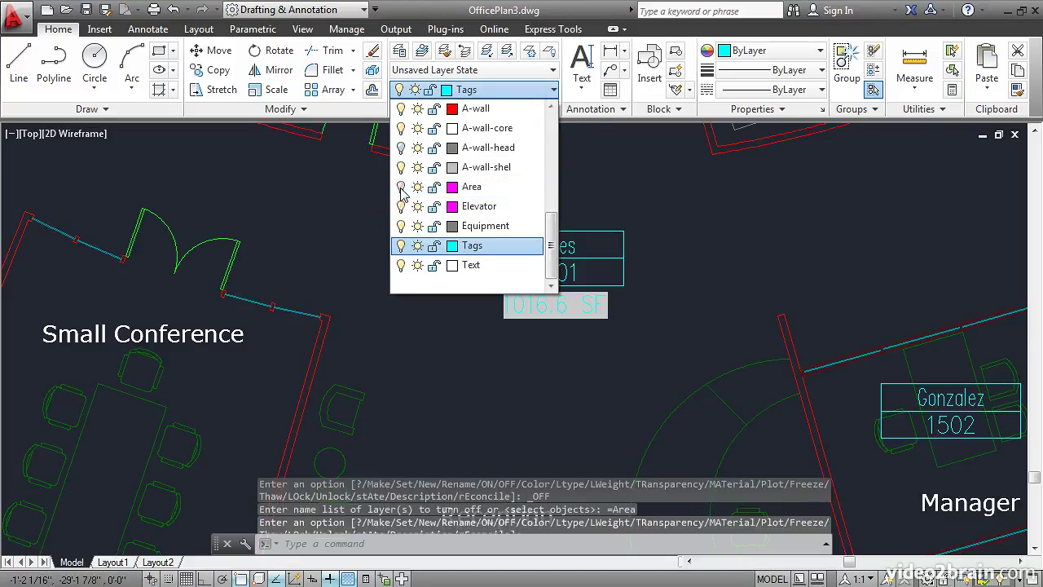
{"action": "left_click", "coordinate": [415, 348]}
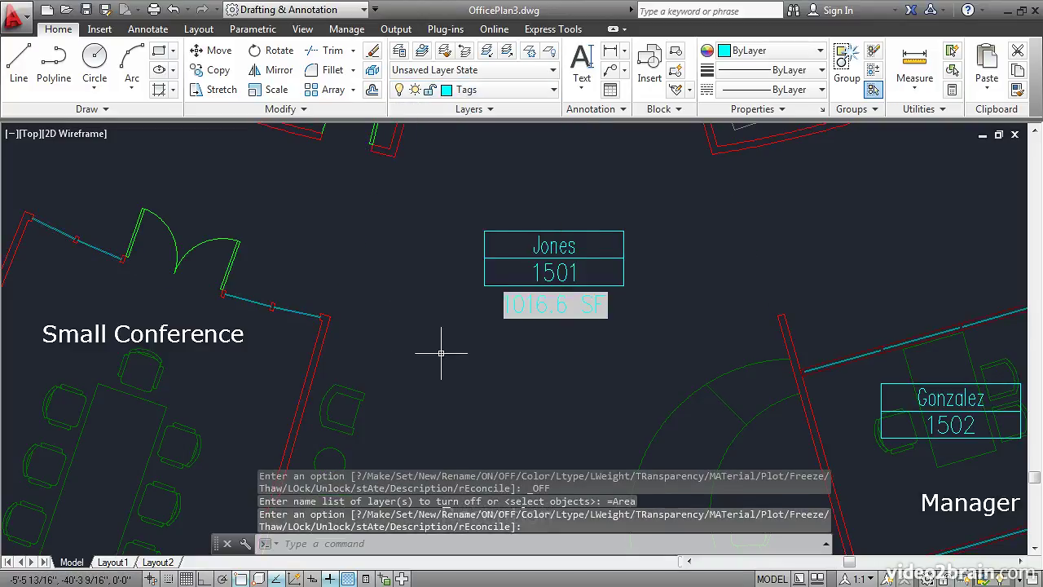